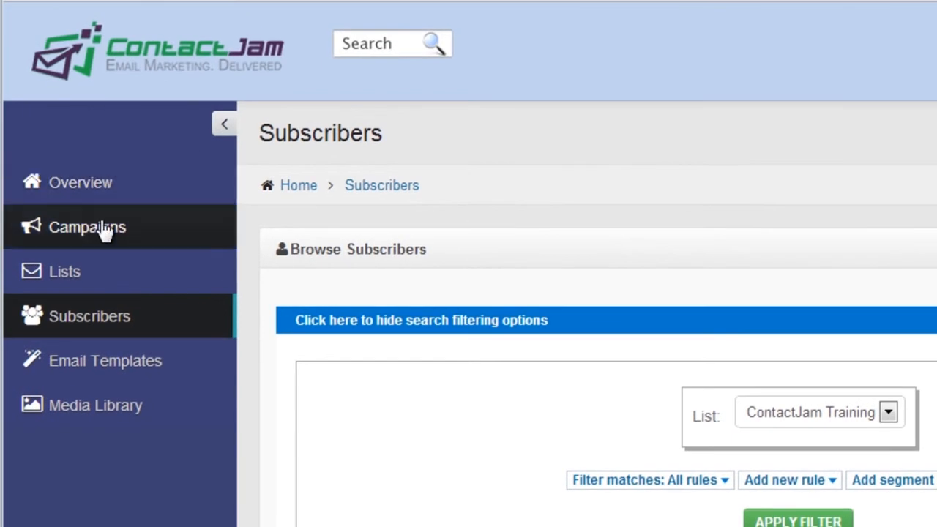
Step: Start a new segment in the ContactJam Training list and name it "exclude Gmail accounts"
{"action": "left_click", "coordinate": [73, 274]}
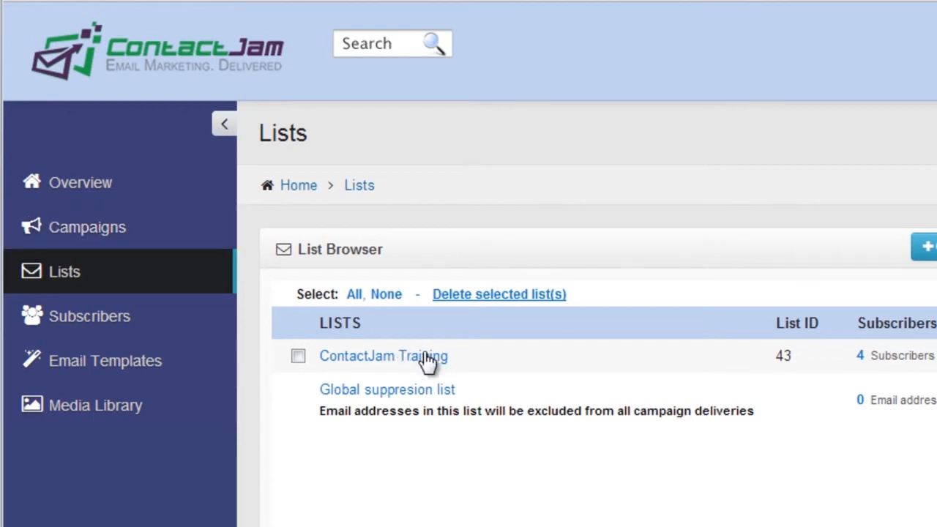
{"action": "left_click", "coordinate": [368, 358]}
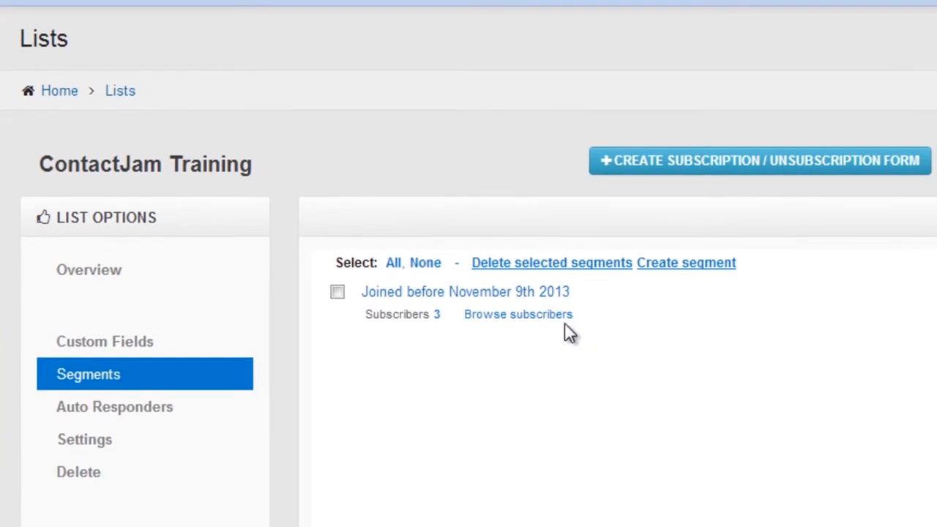
{"action": "left_click", "coordinate": [708, 267]}
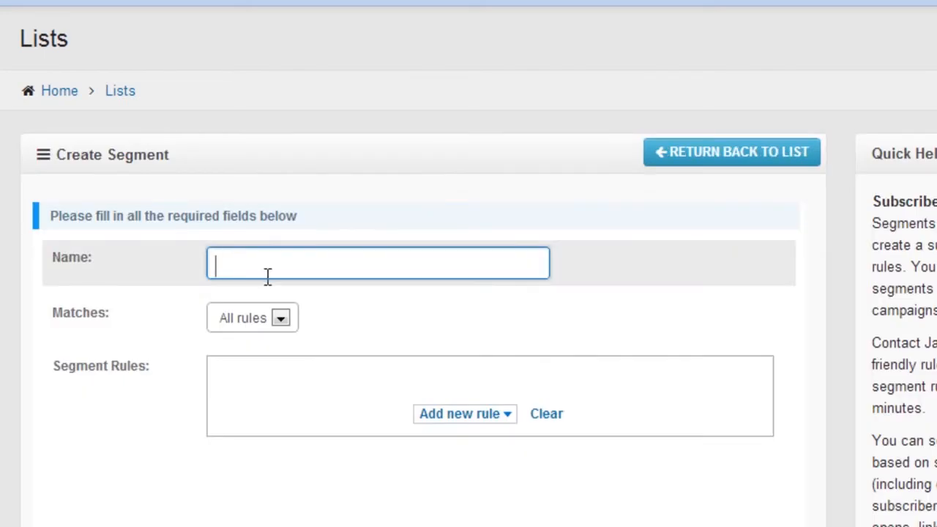
{"action": "type", "text": "exclude Gmail accounts"}
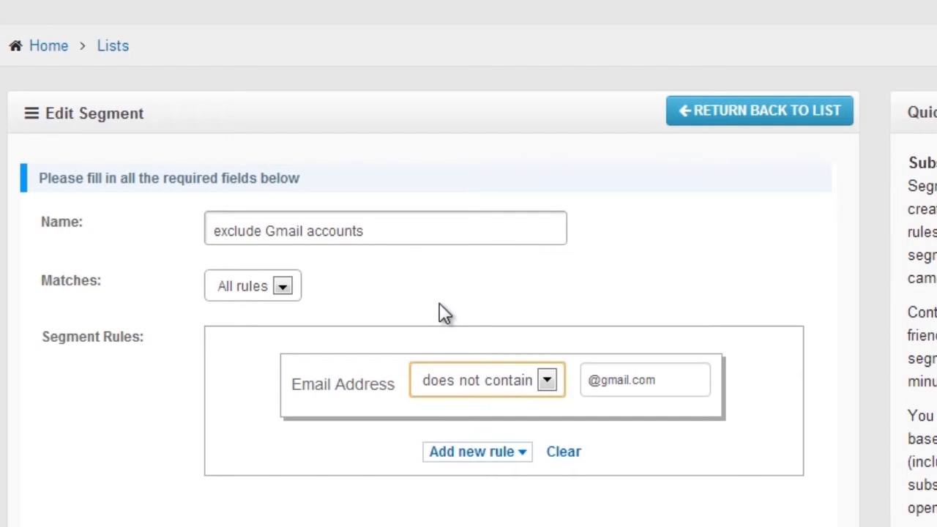
{"action": "left_click", "coordinate": [502, 388]}
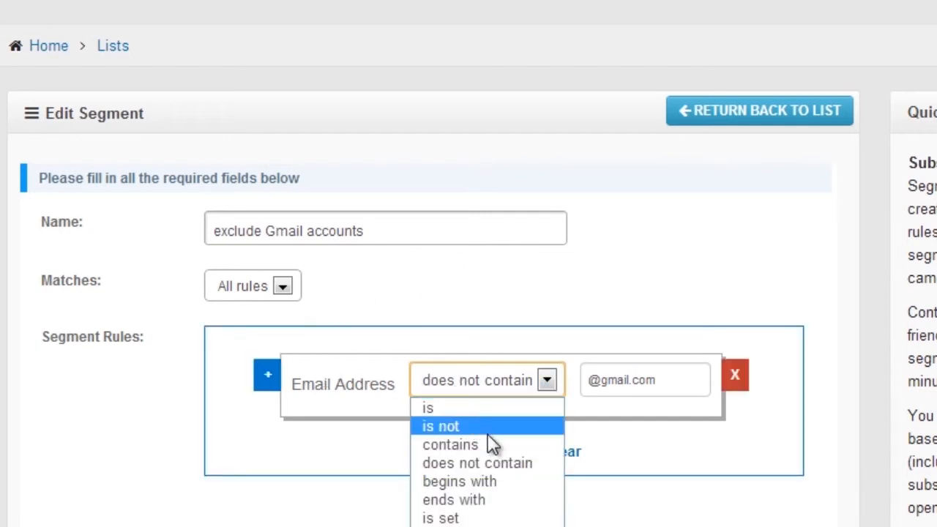
{"action": "left_click", "coordinate": [462, 462]}
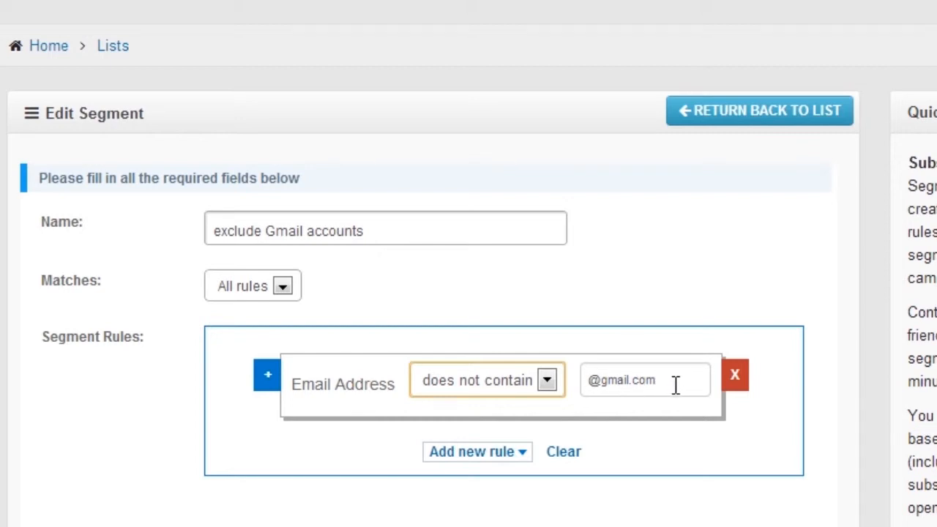
{"action": "left_click_drag", "start_coordinate": [669, 380], "coordinate": [581, 386]}
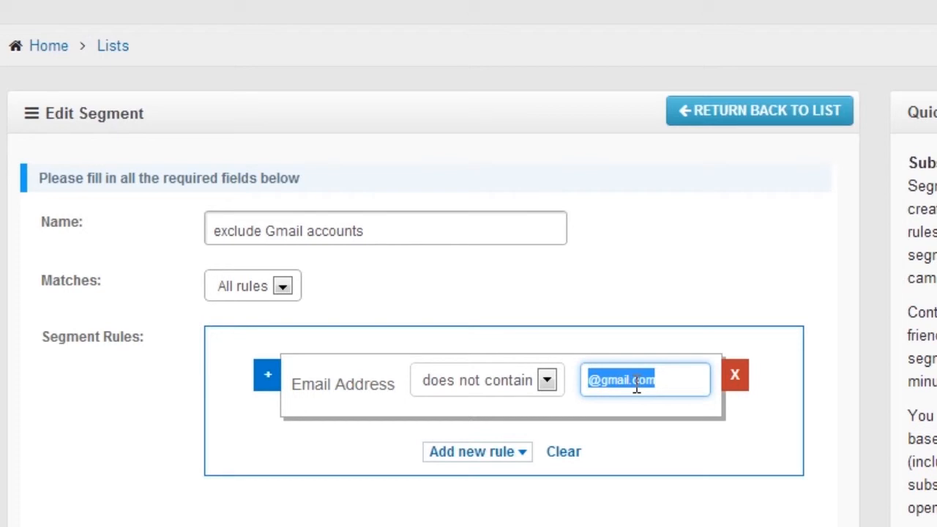
{"action": "type", "text": "@yah"}
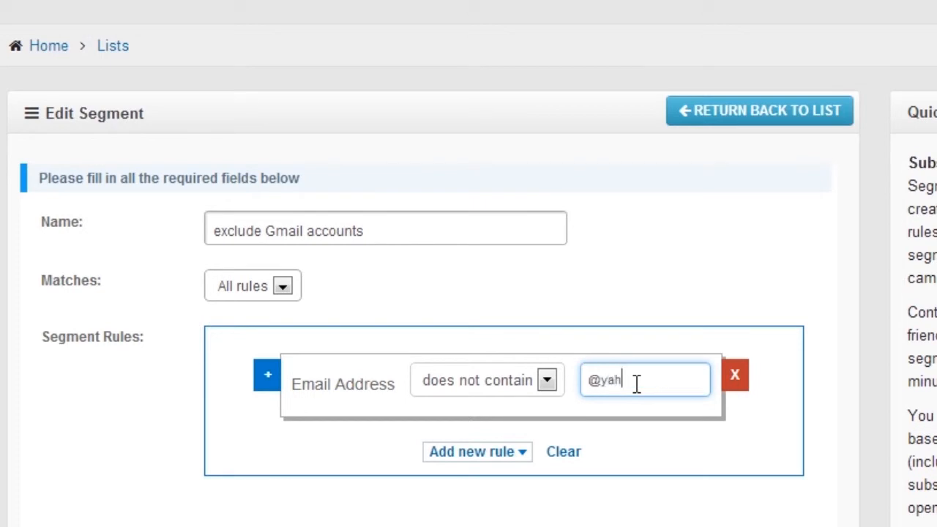
{"action": "type", "text": "oo.com"}
{"action": "key", "text": "BackSpace"}
{"action": "key", "text": "BackSpace"}
{"action": "key", "text": "BackSpace"}
{"action": "key", "text": "BackSpace"}
{"action": "key", "text": "Left"}
{"action": "key", "text": "Left"}
{"action": "key", "text": "Left"}
{"action": "key", "text": "Left"}
{"action": "key", "text": "Left"}
{"action": "key", "text": "BackSpace"}
{"action": "key", "text": "Delete"}
{"action": "key", "text": "Delete"}
{"action": "key", "text": "Delete"}
{"action": "key", "text": "Delete"}
{"action": "key", "text": "Delete"}
{"action": "type", "text": "@gmail.com"}
{"action": "scroll", "coordinate": [366, 439], "scroll_direction": "down", "scroll_amount": 2}
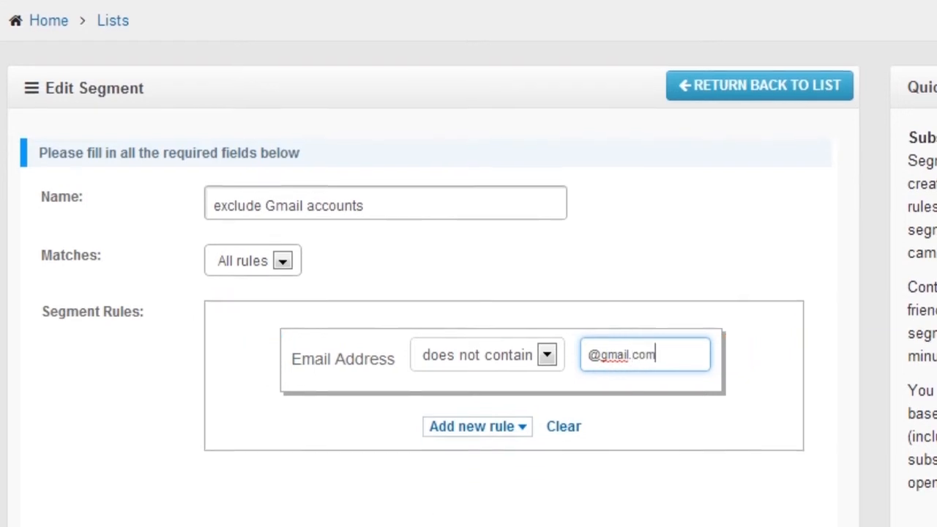
{"action": "left_click", "coordinate": [137, 479]}
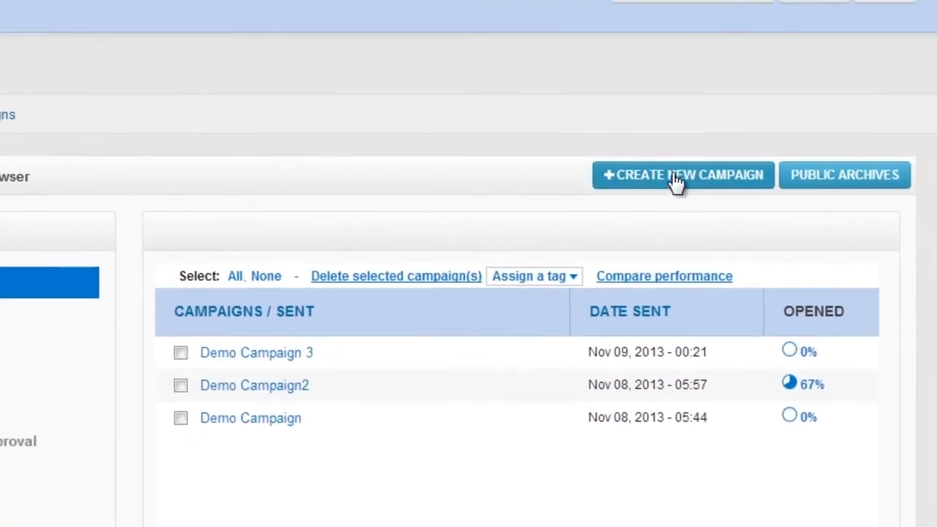
Step: Start a new campaign and name it "Demo Campaign 4"
{"action": "left_click", "coordinate": [708, 174]}
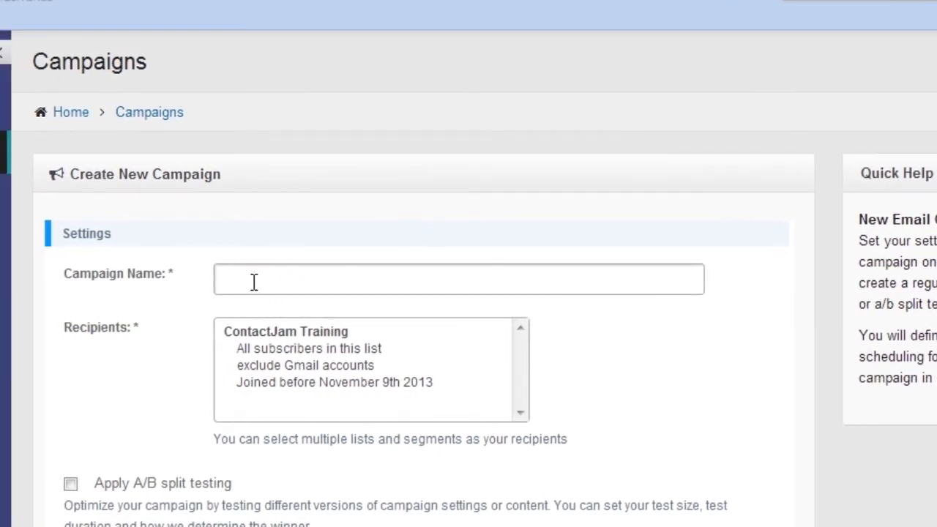
{"action": "left_click", "coordinate": [254, 282]}
{"action": "left_click", "coordinate": [285, 355]}
{"action": "left_click", "coordinate": [338, 275]}
{"action": "key", "text": "BackSpace"}
{"action": "type", "text": "4"}
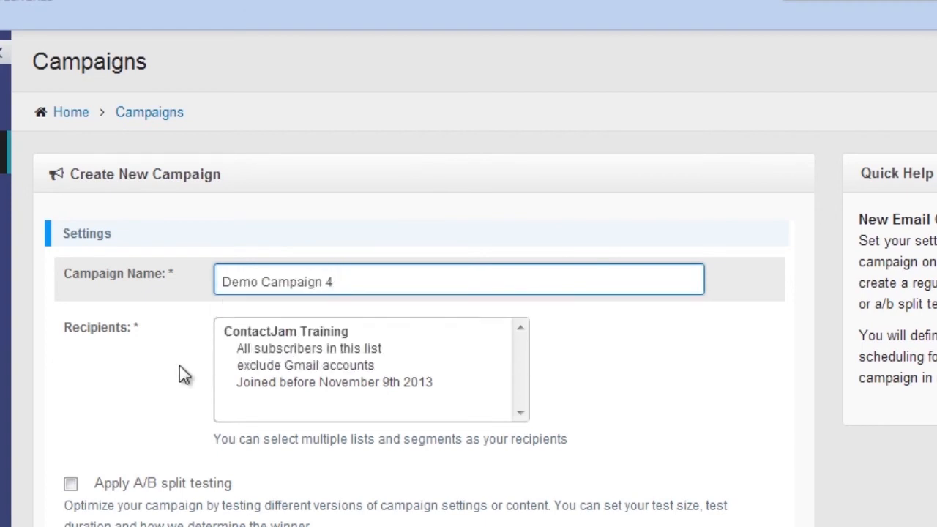
Step: Select the "exclude Gmail accounts" segment as the recipients and create the campaign, proceeding to its email
{"action": "left_click", "coordinate": [264, 368]}
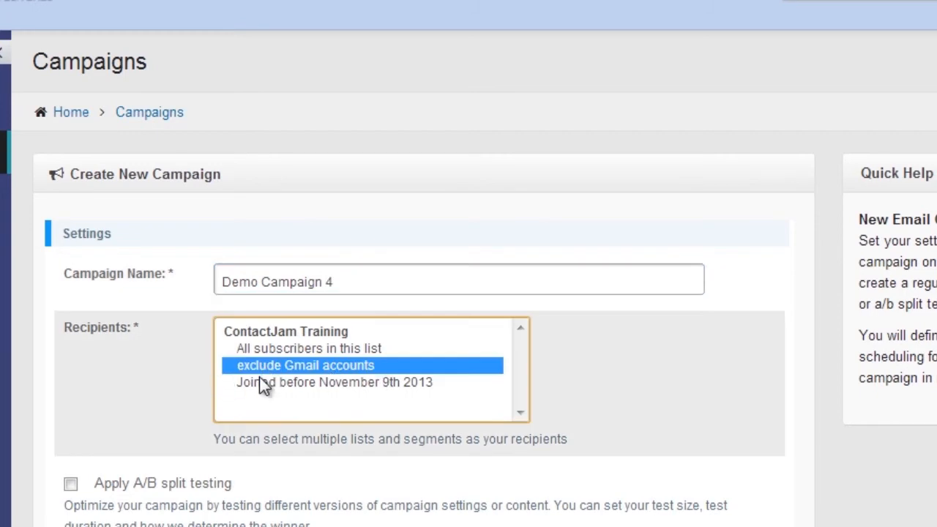
{"action": "scroll", "coordinate": [132, 349], "scroll_direction": "down", "scroll_amount": 3}
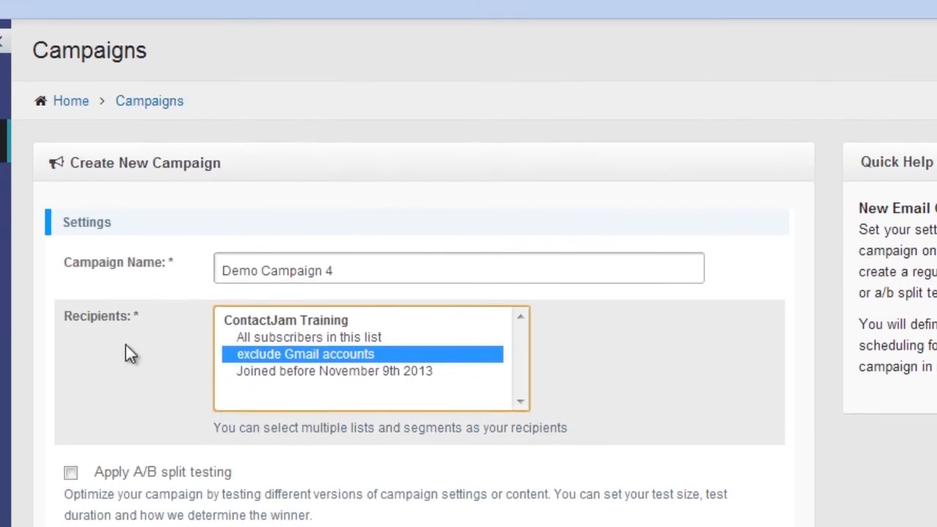
{"action": "scroll", "coordinate": [85, 302], "scroll_direction": "down", "scroll_amount": 1}
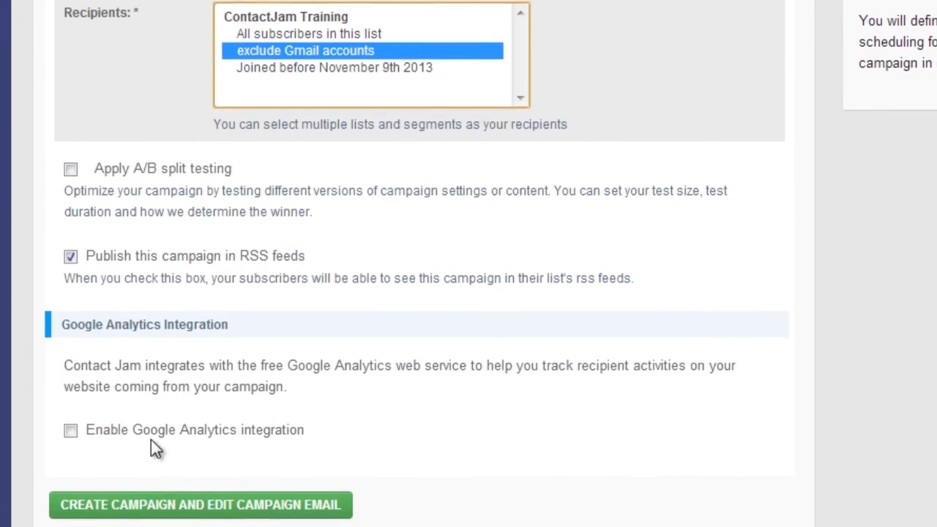
{"action": "left_click", "coordinate": [150, 496]}
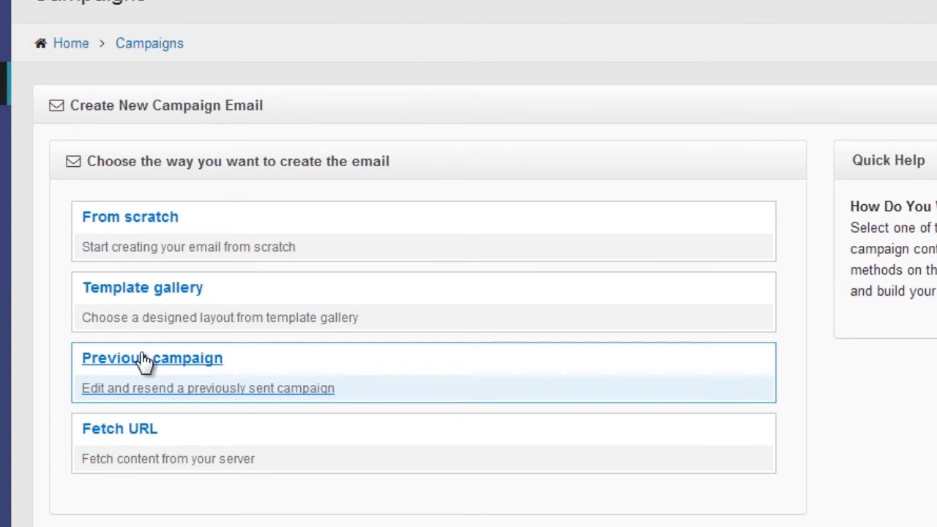
Step: Base the campaign email on the previous campaign Demo Campaign 3 and accept its sender and reply-to settings
{"action": "left_click", "coordinate": [185, 351]}
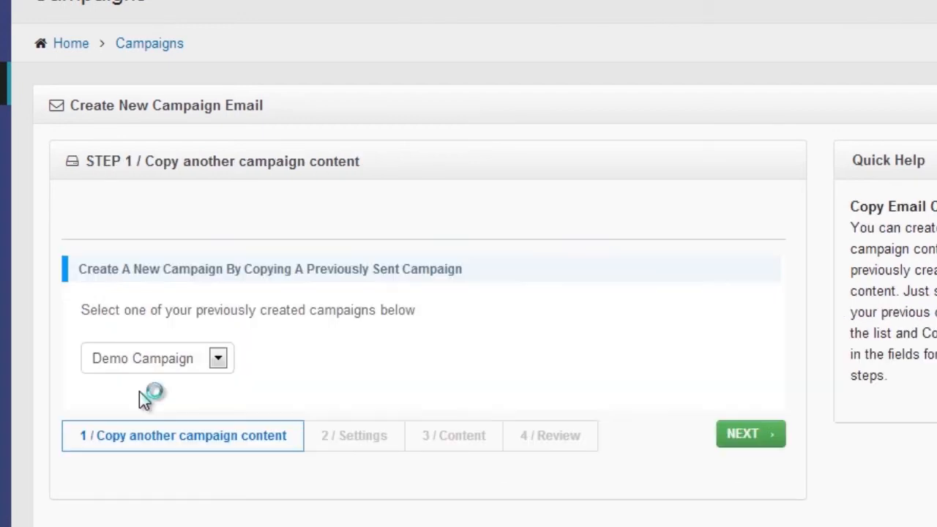
{"action": "left_click", "coordinate": [226, 370]}
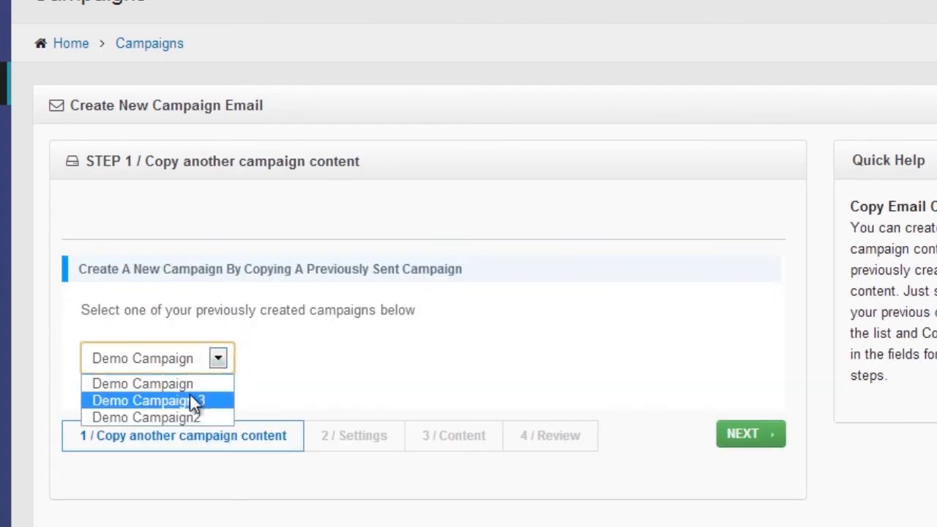
{"action": "left_click", "coordinate": [190, 396]}
{"action": "left_click", "coordinate": [736, 439]}
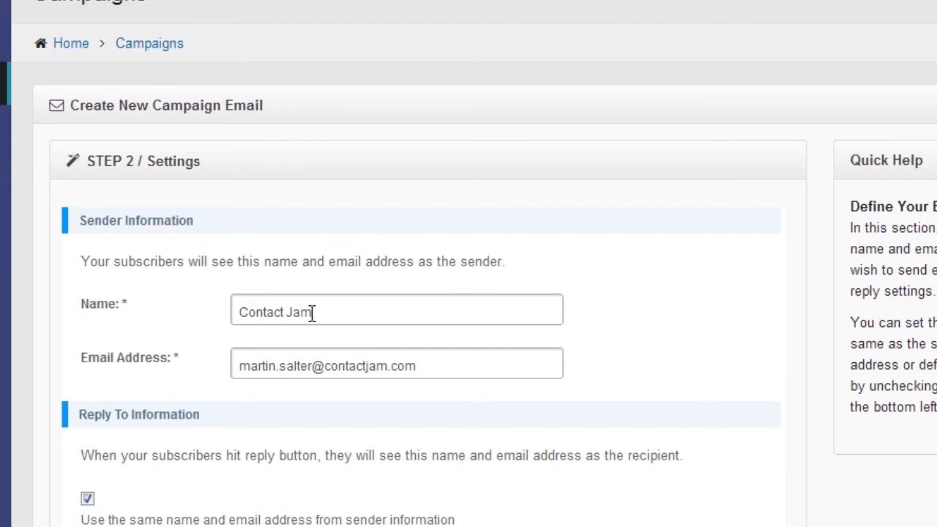
{"action": "scroll", "coordinate": [536, 438], "scroll_direction": "down", "scroll_amount": 3}
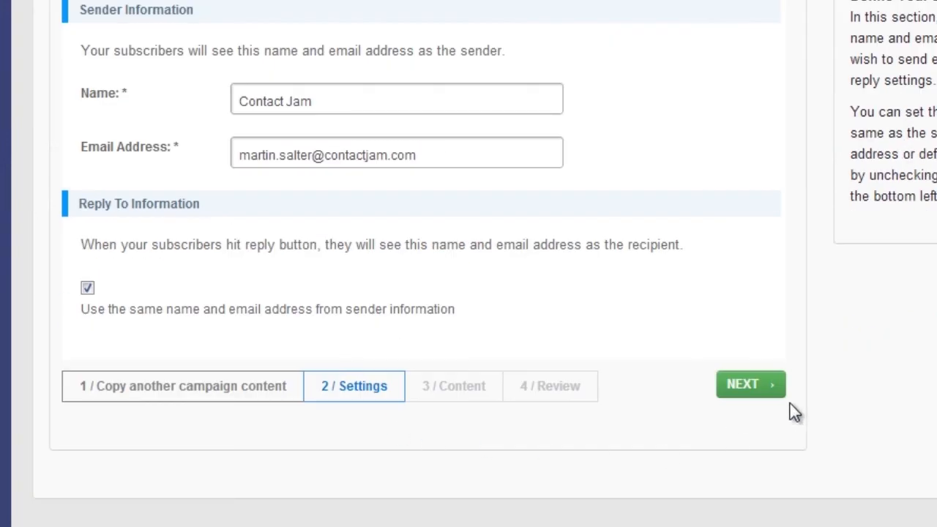
{"action": "left_click", "coordinate": [732, 381]}
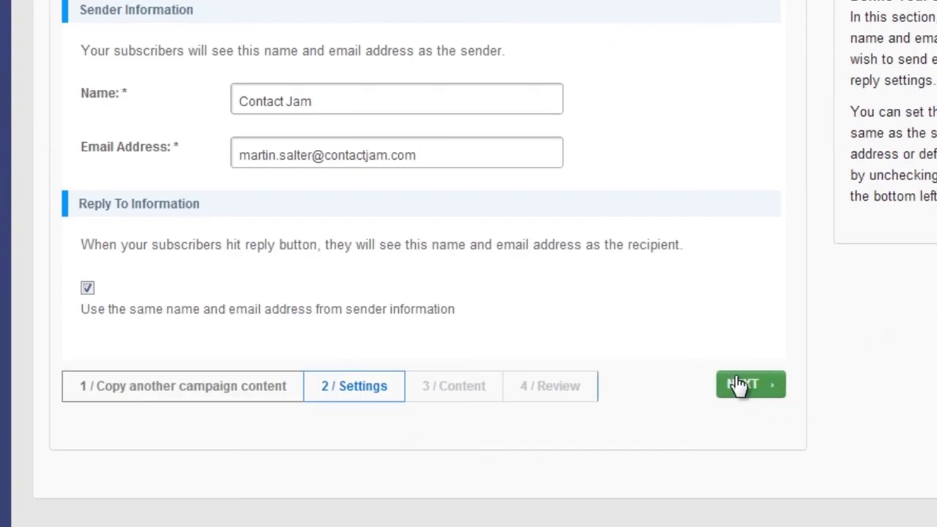
Step: Check the copied subject and HTML content, keep them, and complete the email through the review stage
{"action": "scroll", "coordinate": [44, 322], "scroll_direction": "down", "scroll_amount": 2}
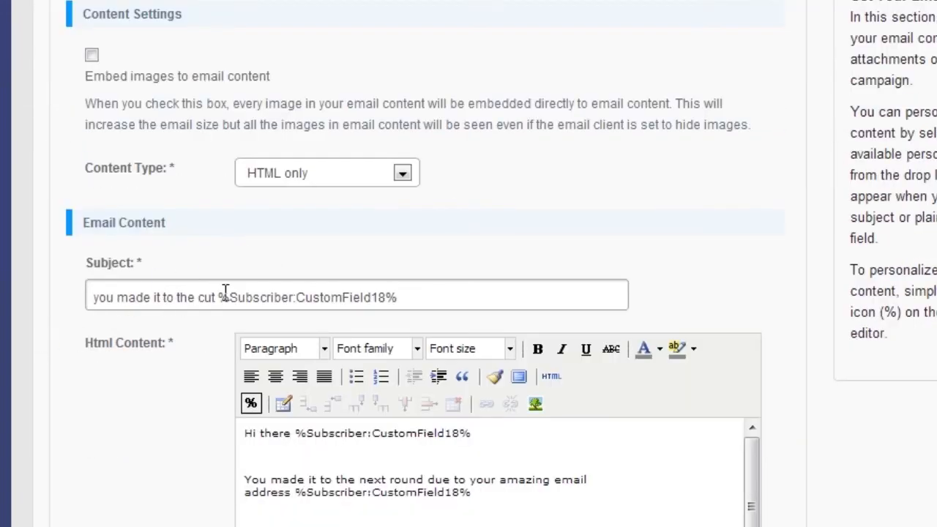
{"action": "scroll", "coordinate": [464, 310], "scroll_direction": "down", "scroll_amount": 2}
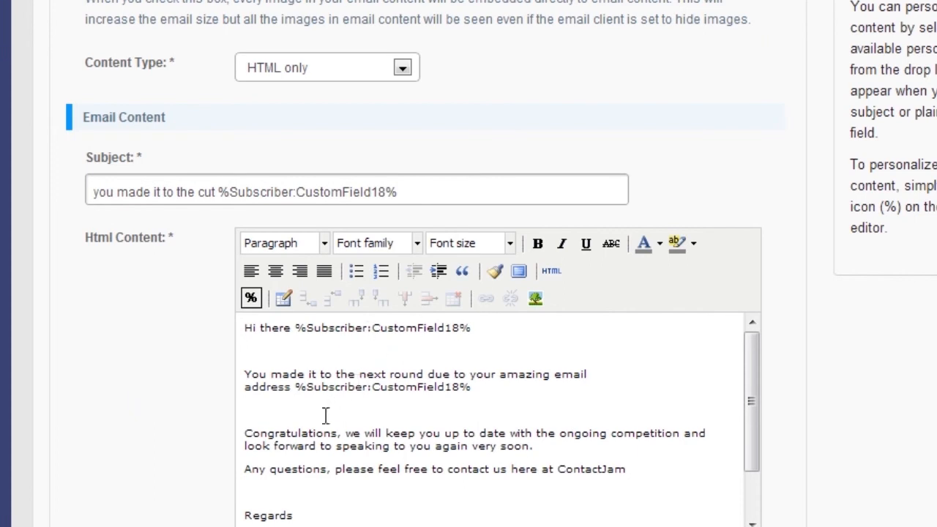
{"action": "scroll", "coordinate": [391, 404], "scroll_direction": "down", "scroll_amount": 2}
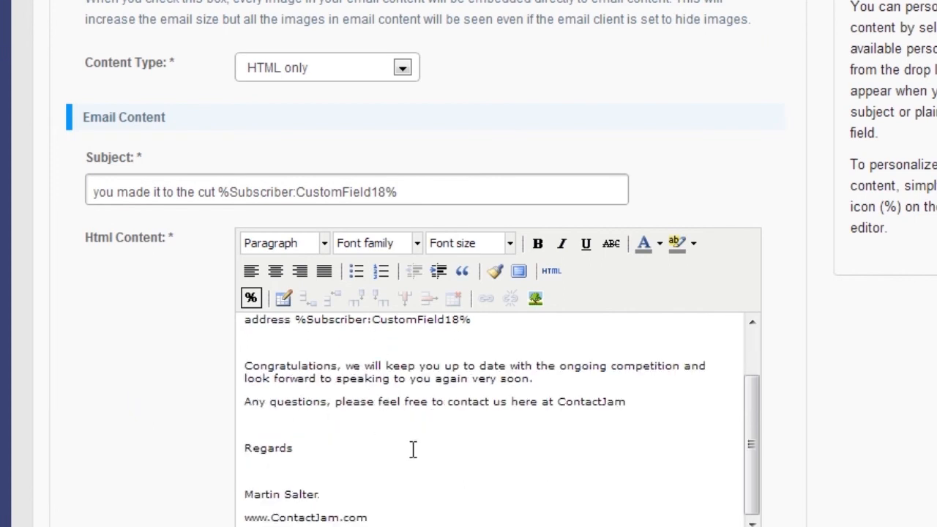
{"action": "scroll", "coordinate": [357, 458], "scroll_direction": "up", "scroll_amount": 2}
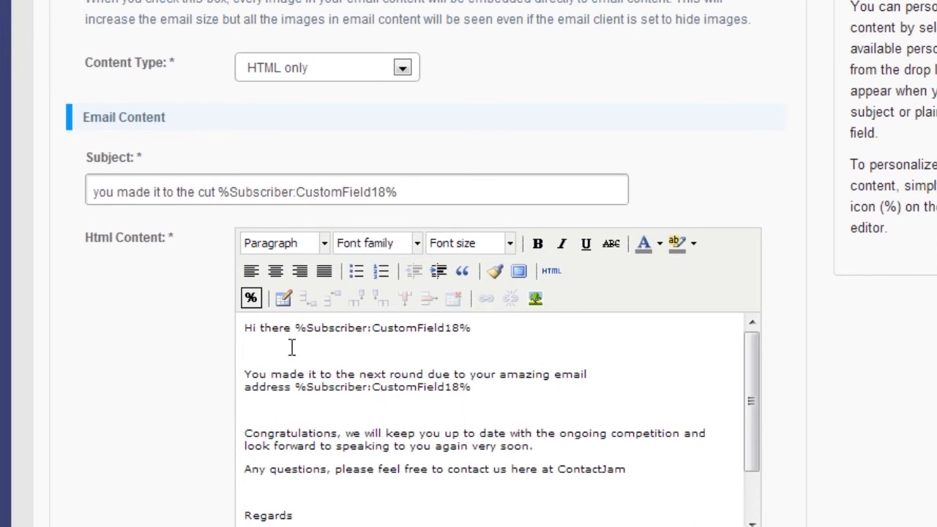
{"action": "scroll", "coordinate": [149, 341], "scroll_direction": "down", "scroll_amount": 3}
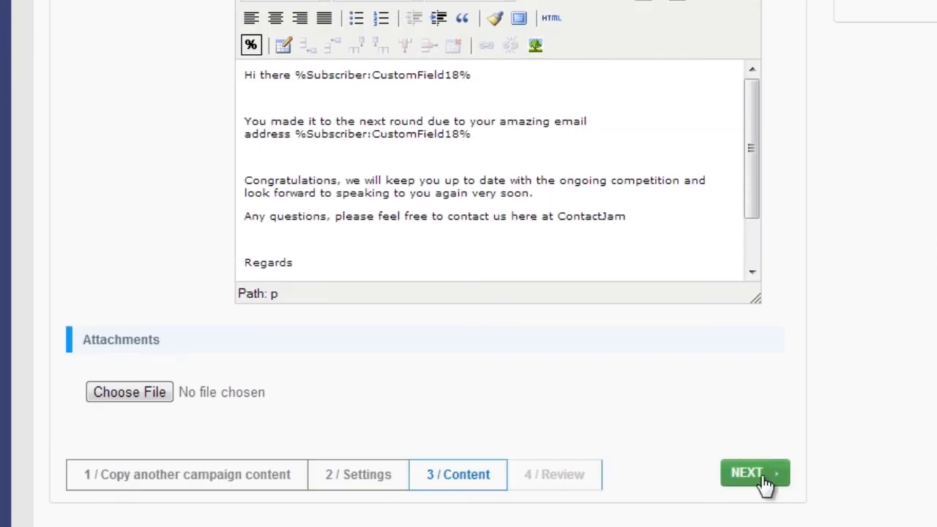
{"action": "left_click", "coordinate": [754, 473]}
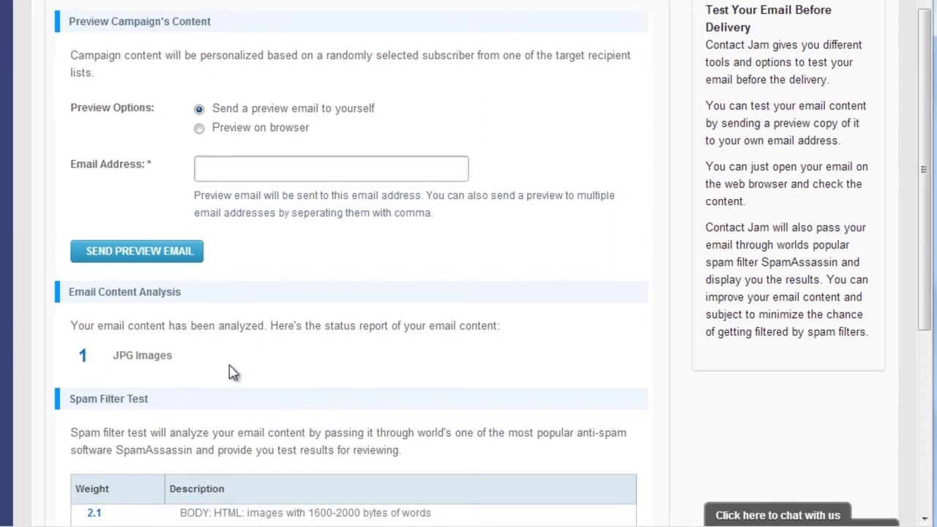
{"action": "scroll", "coordinate": [278, 395], "scroll_direction": "down", "scroll_amount": 3}
{"action": "left_click", "coordinate": [623, 461]}
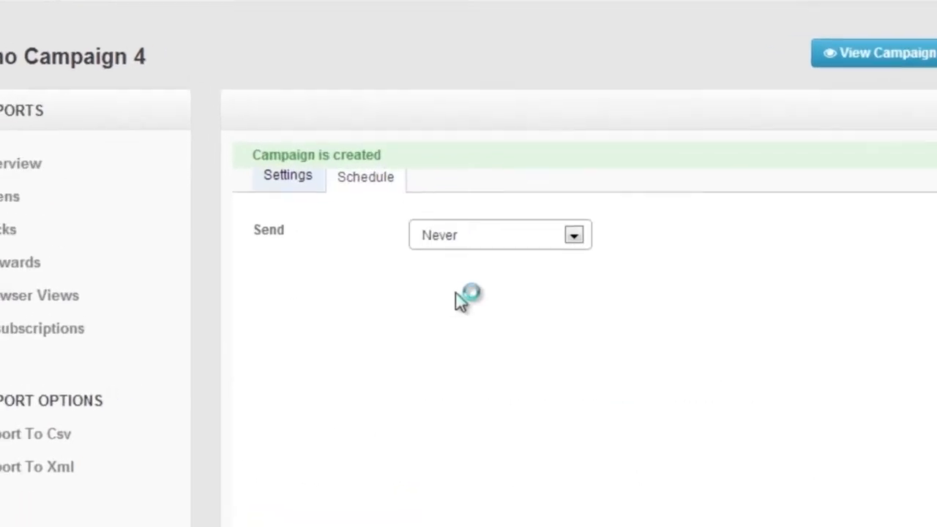
Step: Schedule Demo Campaign 4 for sending and save the schedule
{"action": "left_click", "coordinate": [459, 235]}
{"action": "left_click", "coordinate": [449, 259]}
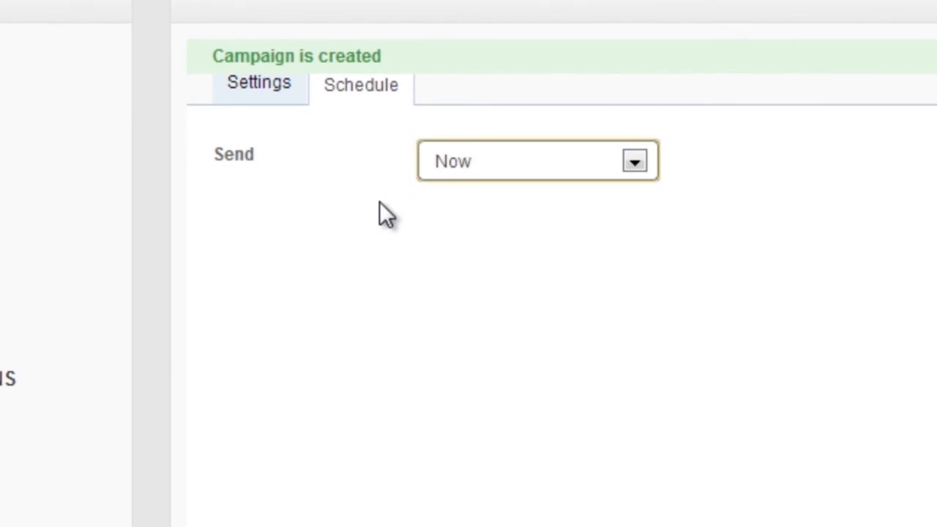
{"action": "scroll", "coordinate": [312, 199], "scroll_direction": "down", "scroll_amount": 3}
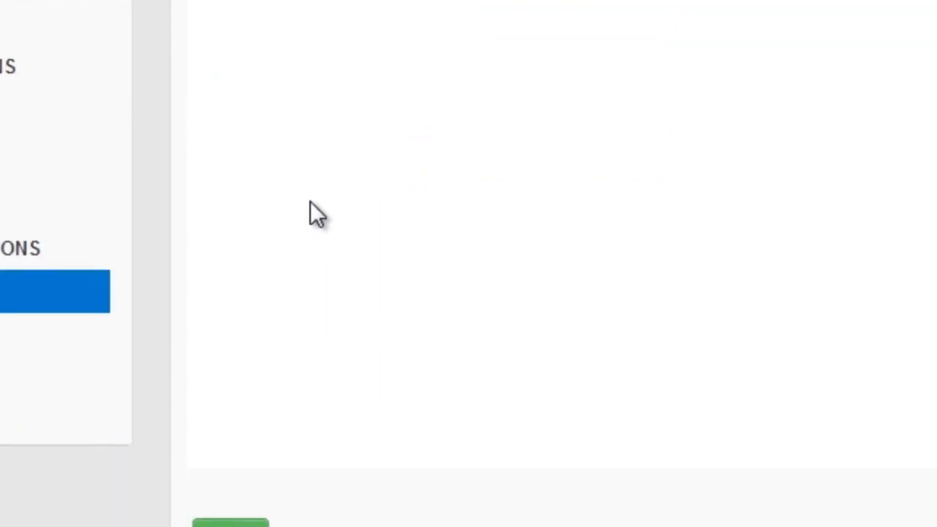
{"action": "left_click", "coordinate": [237, 514]}
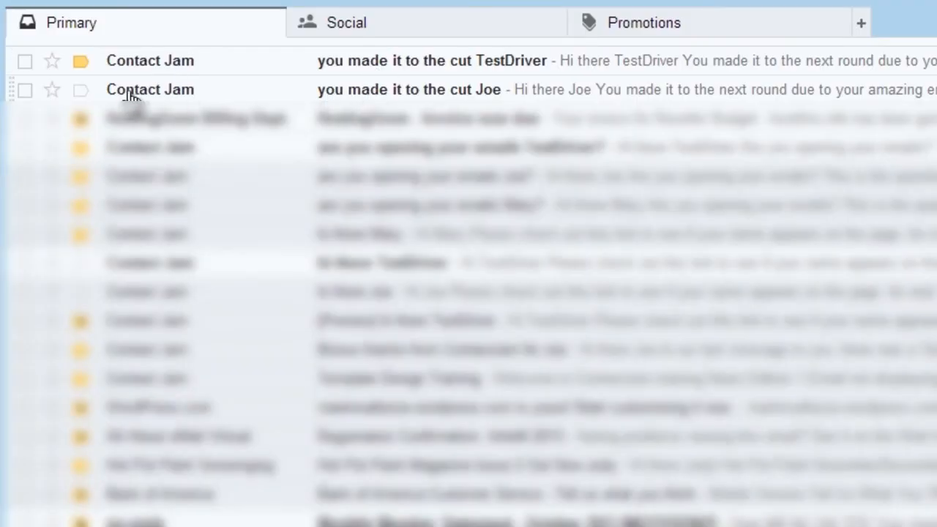
Step: In the Gmail inbox, open each received "you made it to the cut" email in turn to check its personalised content
{"action": "left_click", "coordinate": [157, 89]}
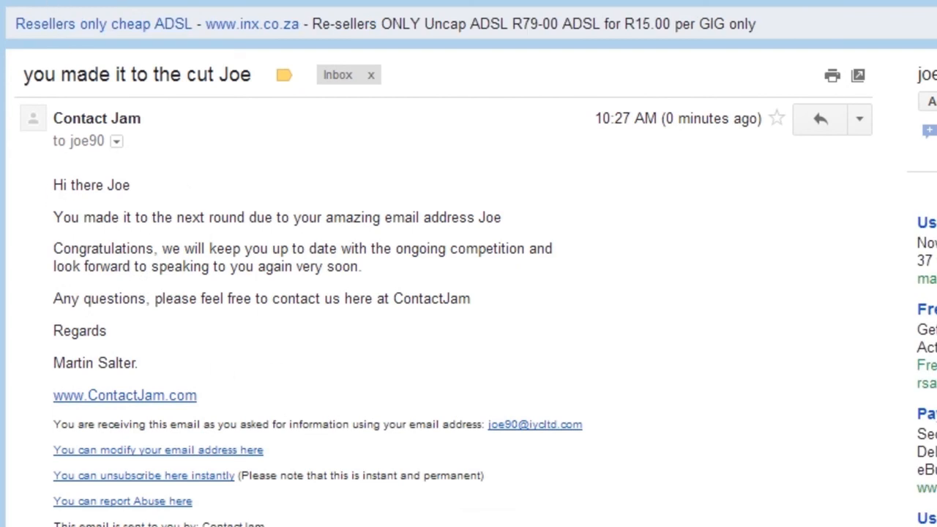
{"action": "left_click", "coordinate": [21, 0]}
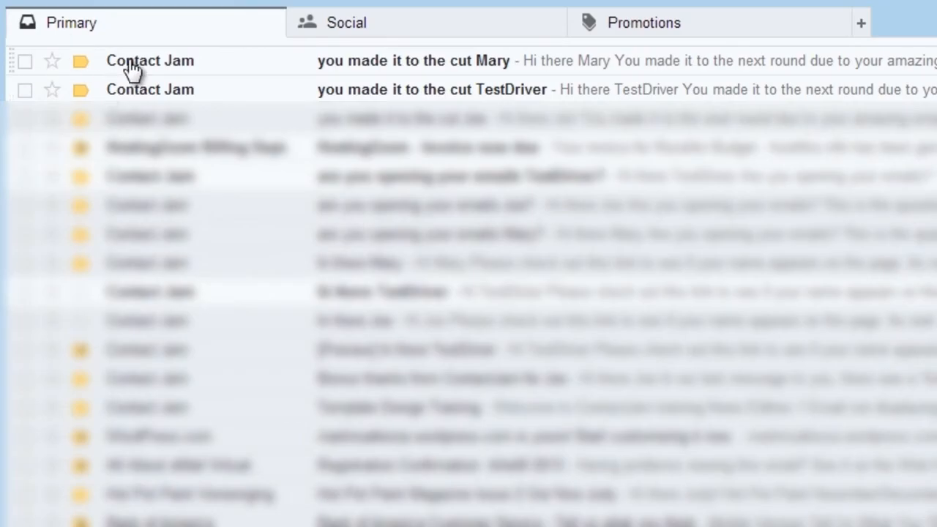
{"action": "left_click", "coordinate": [125, 65]}
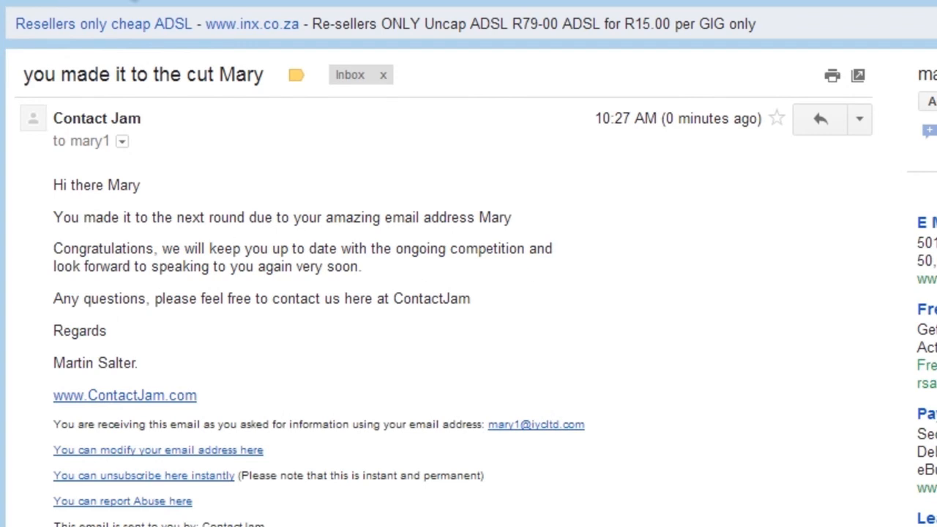
{"action": "left_click", "coordinate": [22, 0]}
{"action": "left_click", "coordinate": [126, 88]}
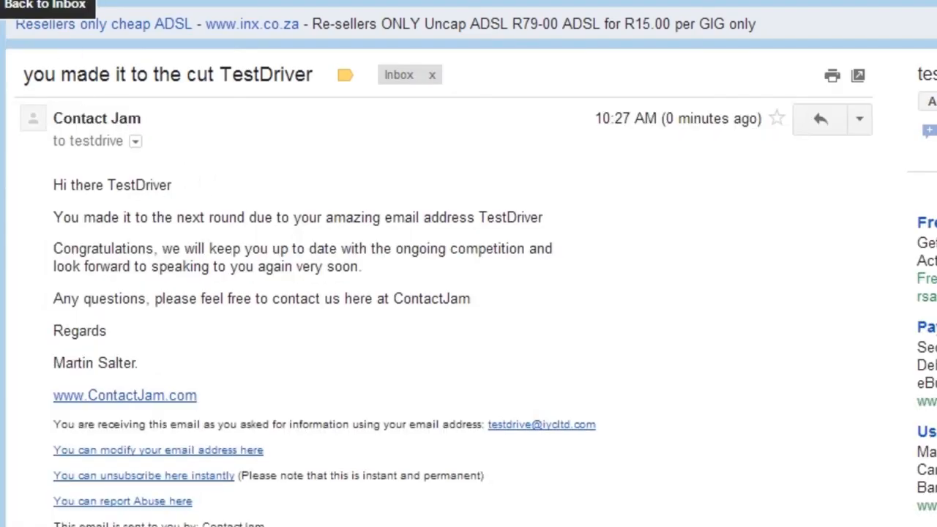
{"action": "left_click", "coordinate": [22, 0]}
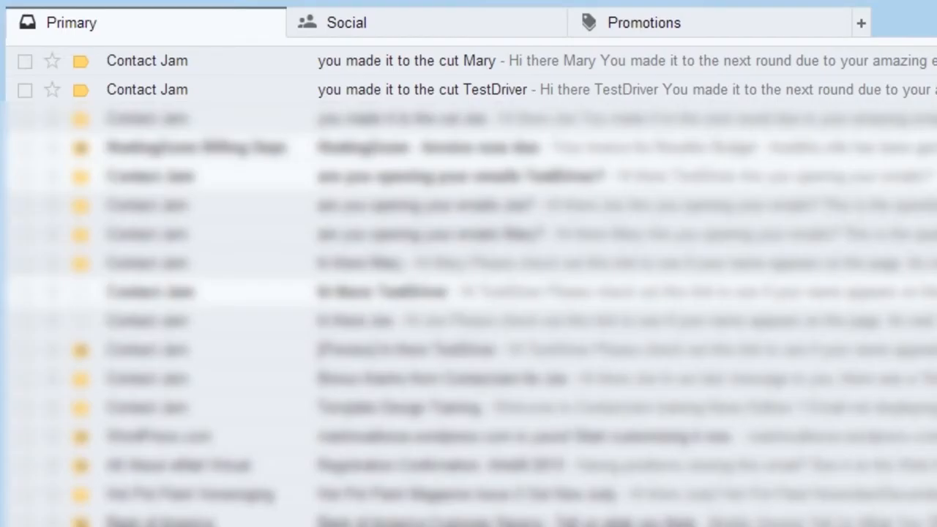